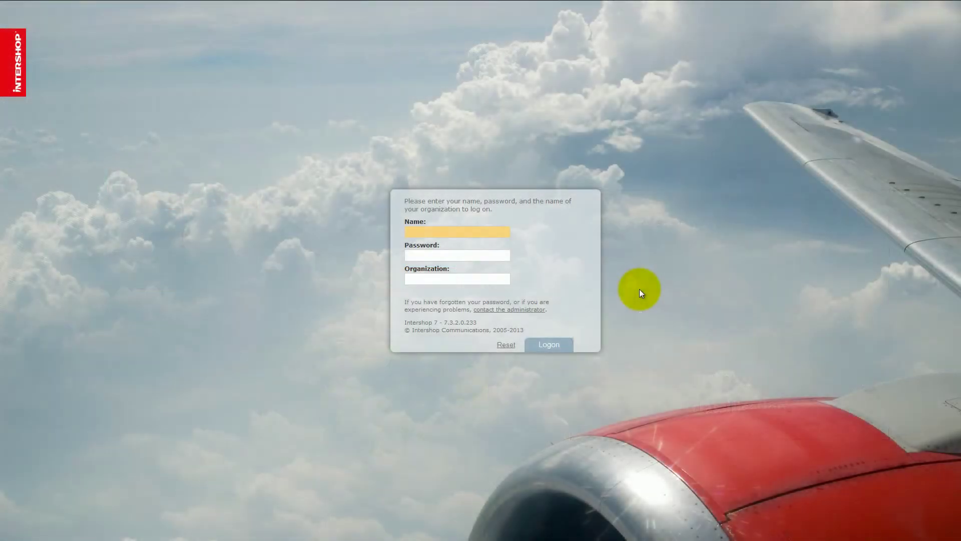
pyautogui.write('admin')
# Step: Log in to Commerce Management as admin with password and organization
pyautogui.press('Tab')
pyautogui.press('Tab')
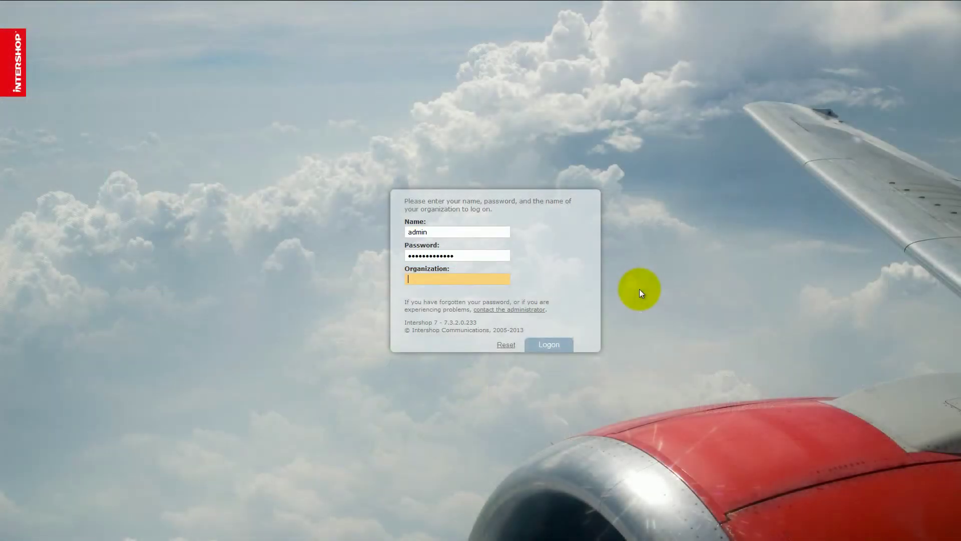
pyautogui.write('Operations')
pyautogui.press('Return')
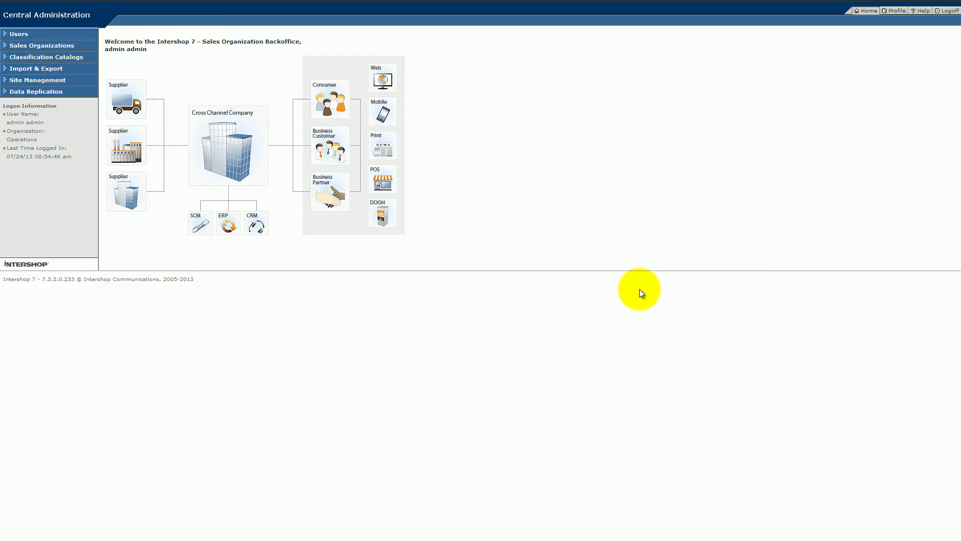
# Step: Enable the Standard Gift Card service under Planet of Plants' Gift Card Services group
pyautogui.click(52, 45)
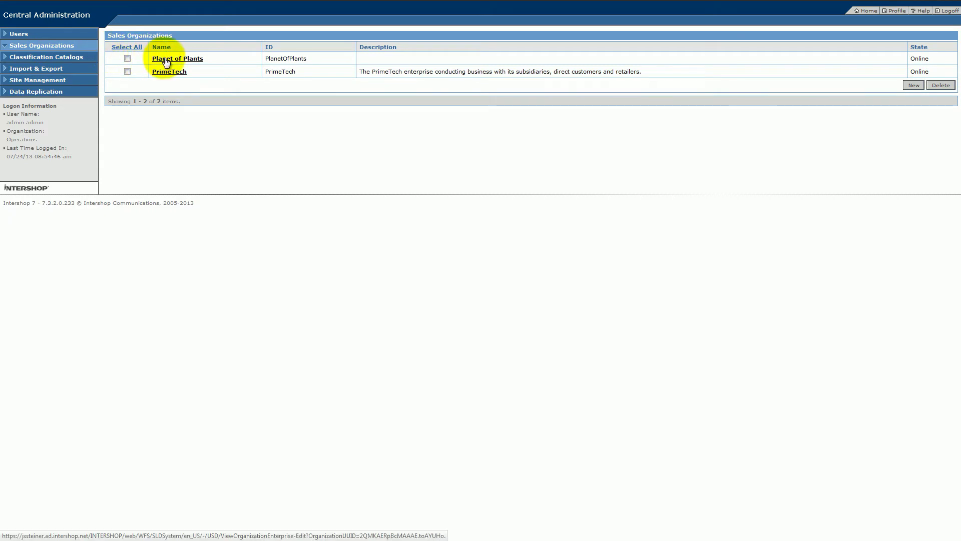
pyautogui.click(167, 59)
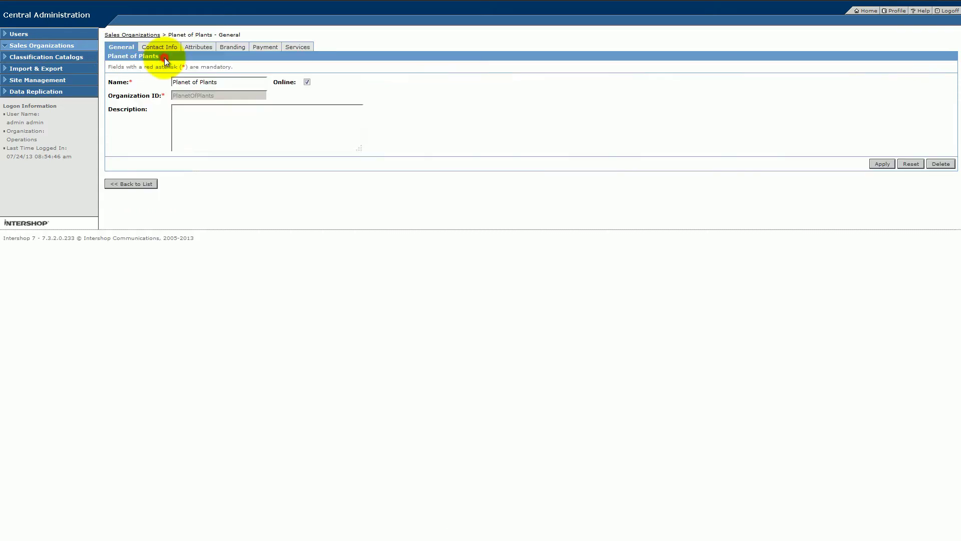
pyautogui.click(301, 50)
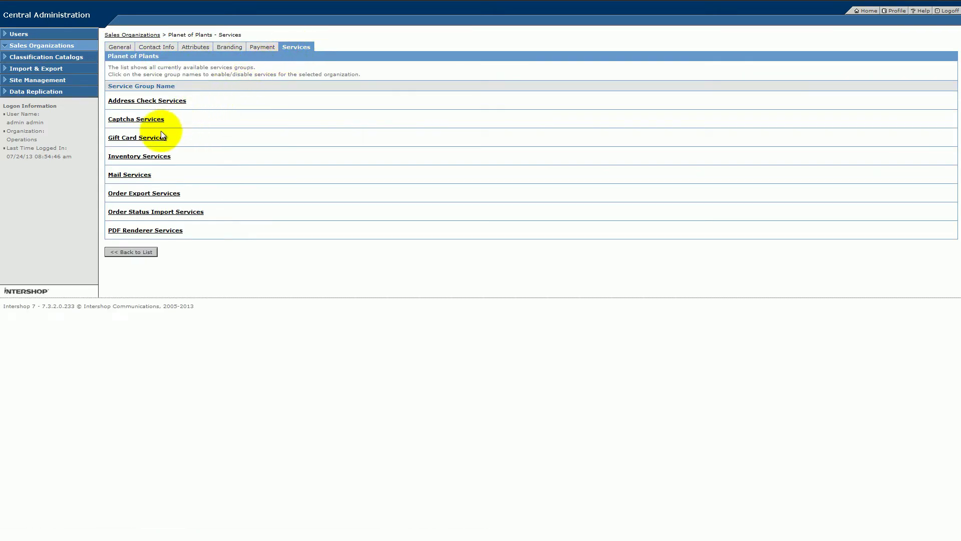
pyautogui.click(159, 137)
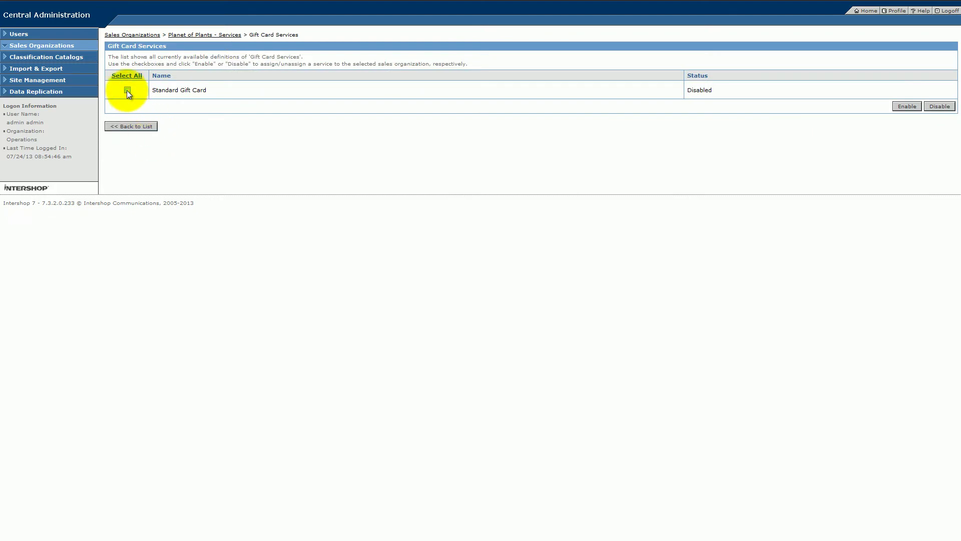
pyautogui.click(127, 90)
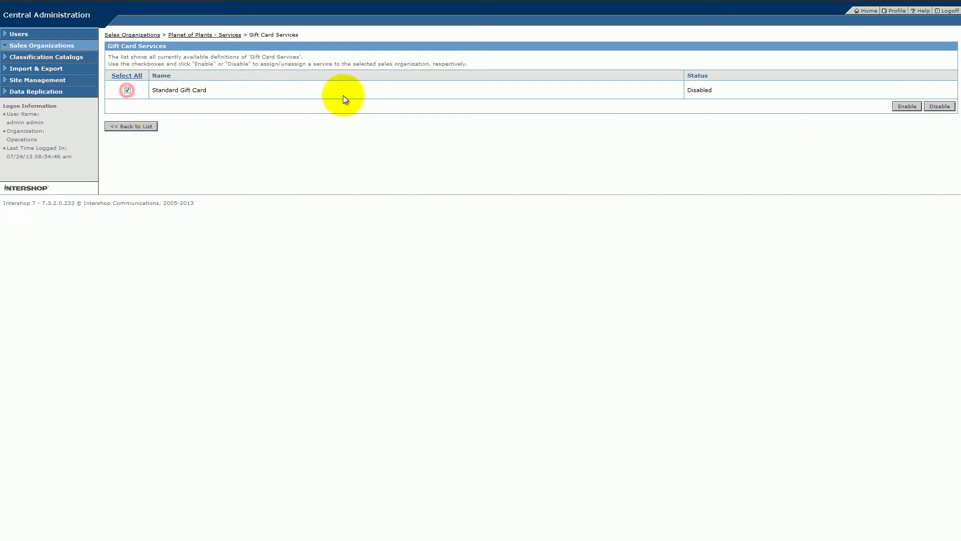
pyautogui.click(905, 106)
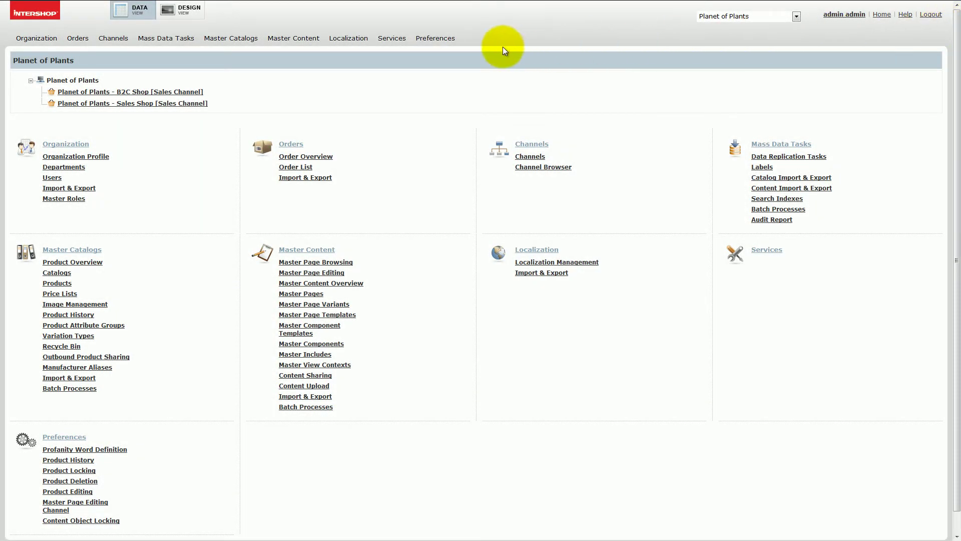
# Step: Start a new service configuration of type Standard Gift Card for Planet of Plants
pyautogui.click(394, 47)
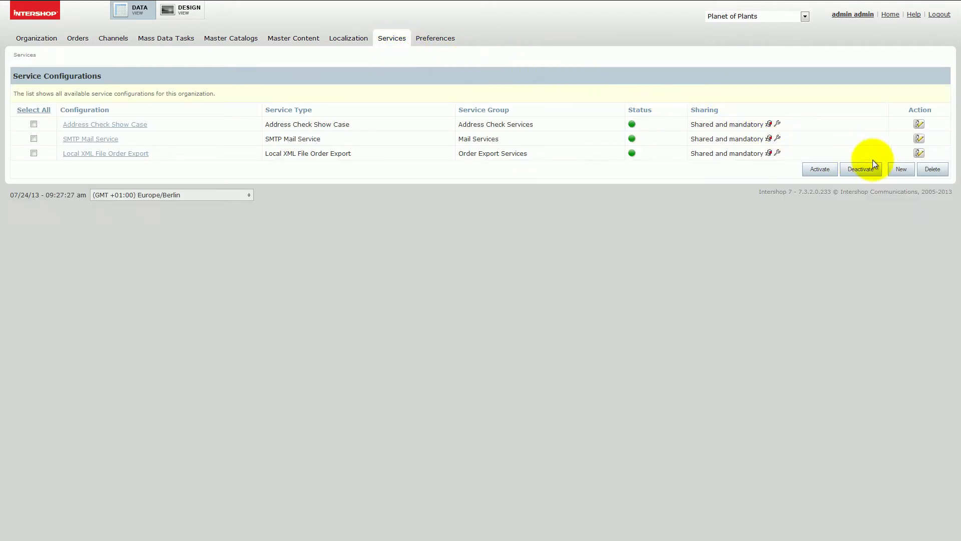
pyautogui.click(894, 169)
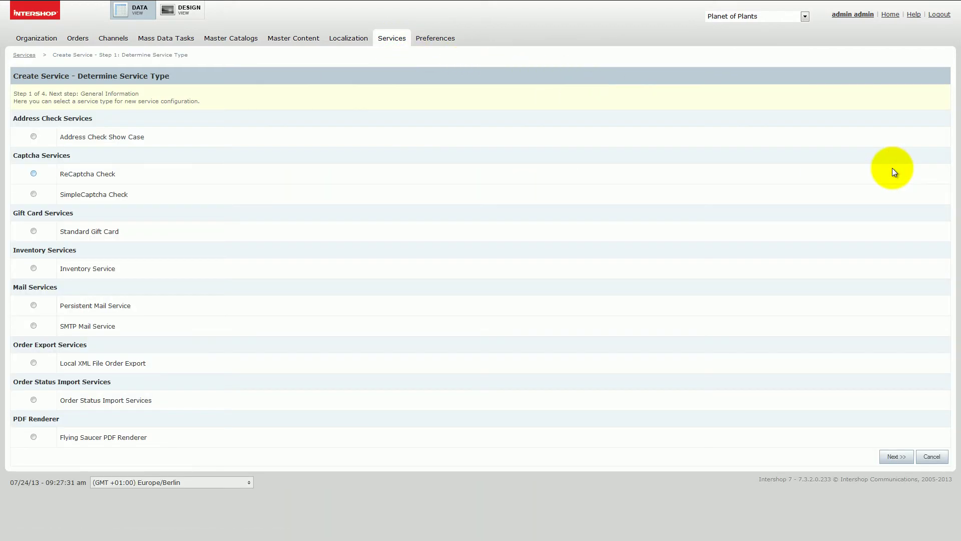
pyautogui.click(33, 232)
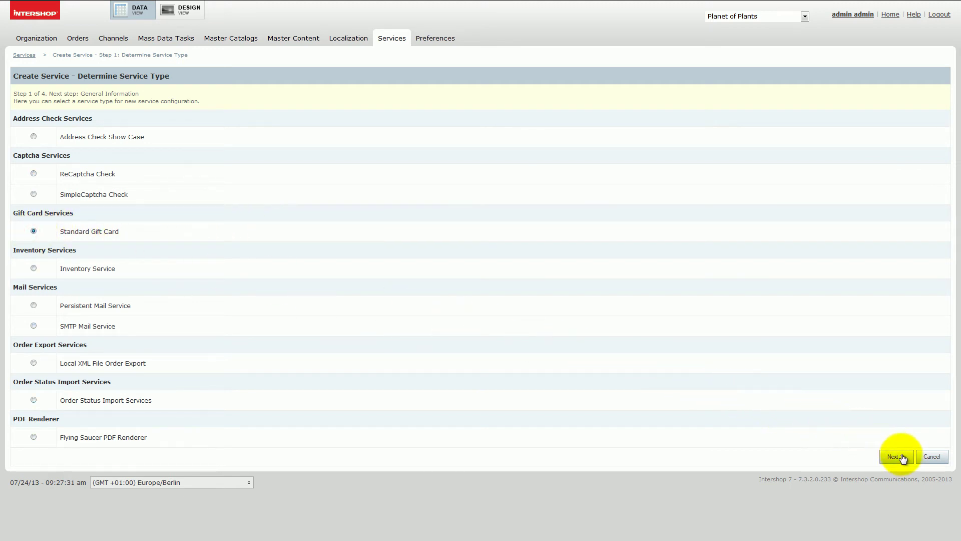
pyautogui.click(904, 455)
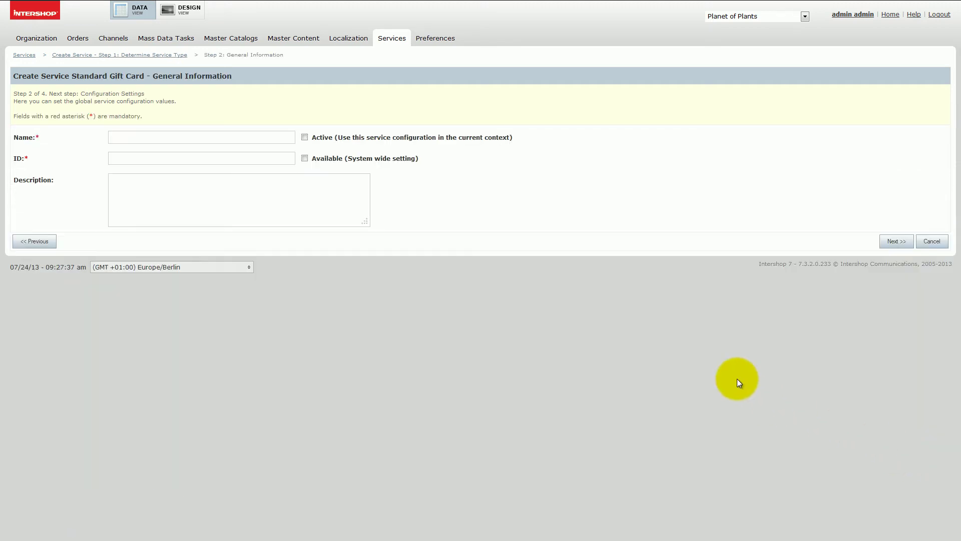
# Step: Enter the configuration name and ID and mark it Active and Available
pyautogui.click(275, 137)
pyautogui.write('Standard Gift Card')
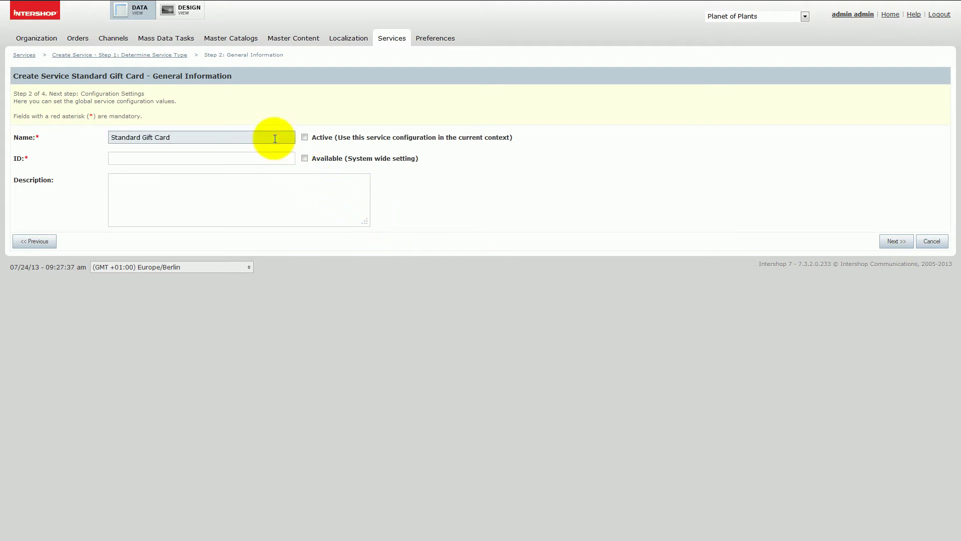
pyautogui.click(305, 137)
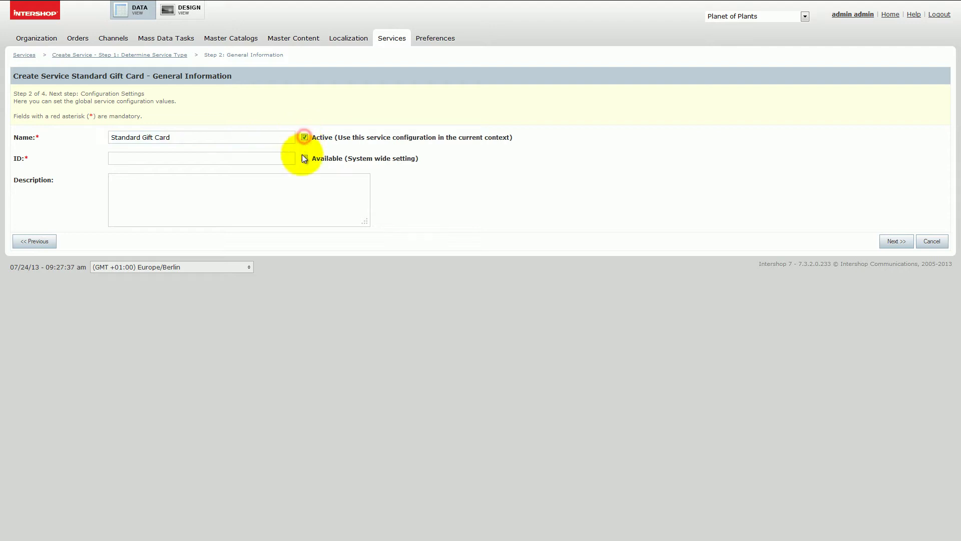
pyautogui.click(303, 159)
pyautogui.click(276, 158)
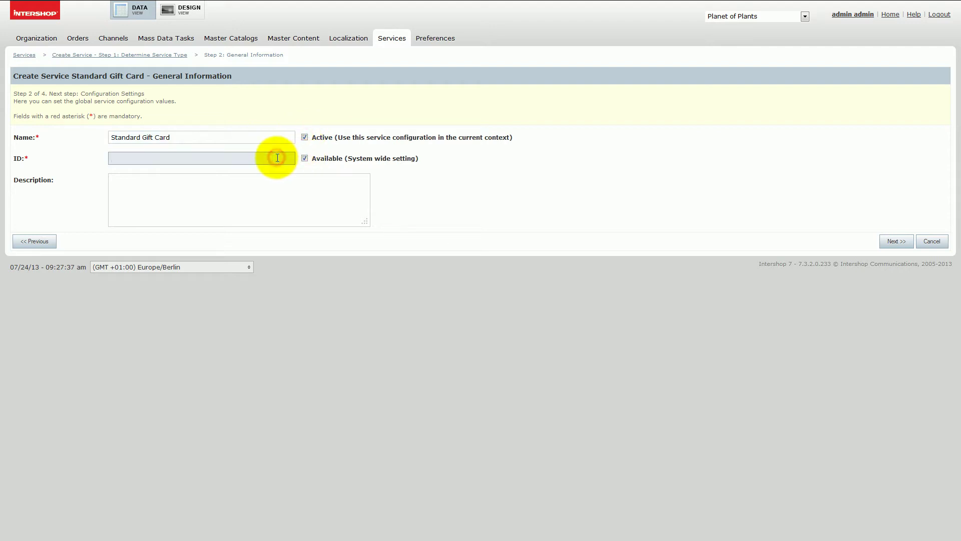
pyautogui.write('StandardGiftCard')
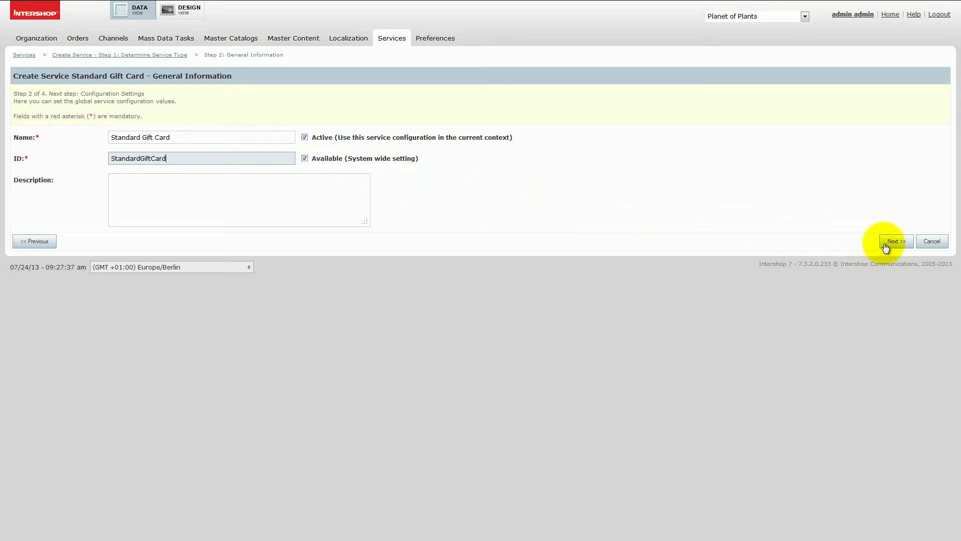
pyautogui.click(892, 242)
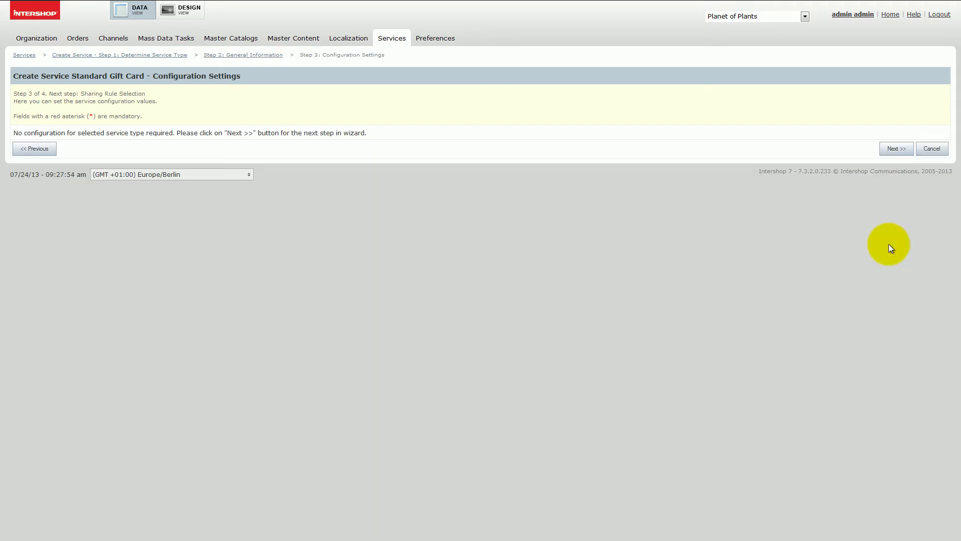
# Step: Set the sharing rule to Shared and mandatory and finish the configuration
pyautogui.click(891, 150)
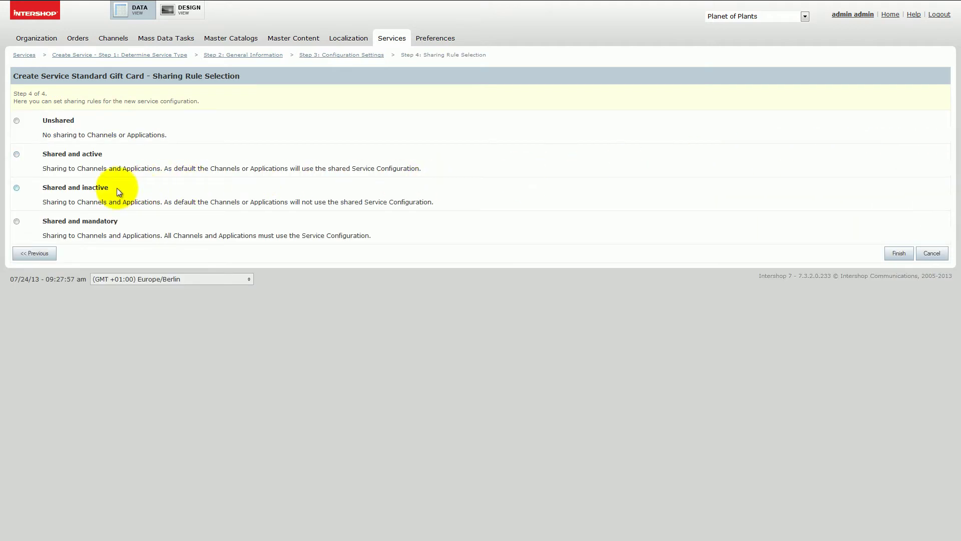
pyautogui.click(17, 222)
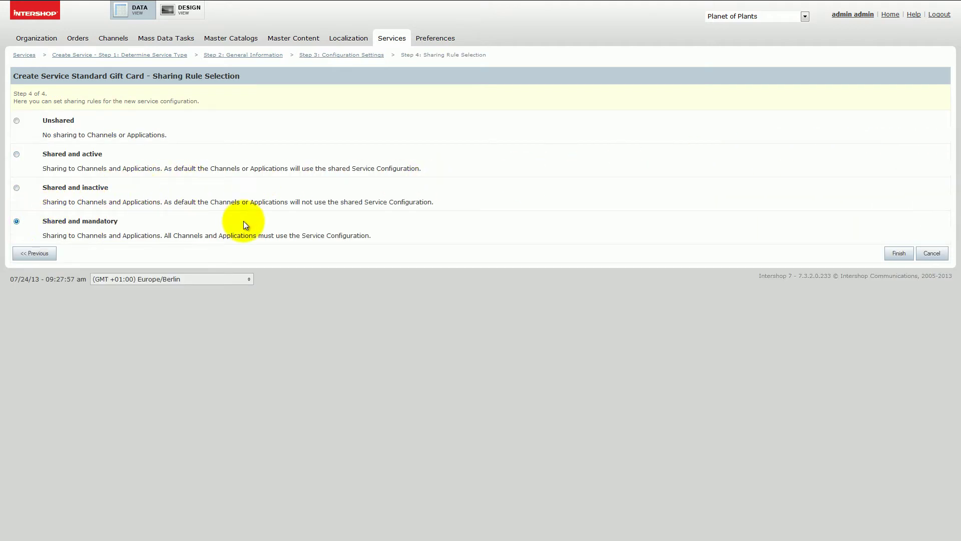
pyautogui.click(901, 255)
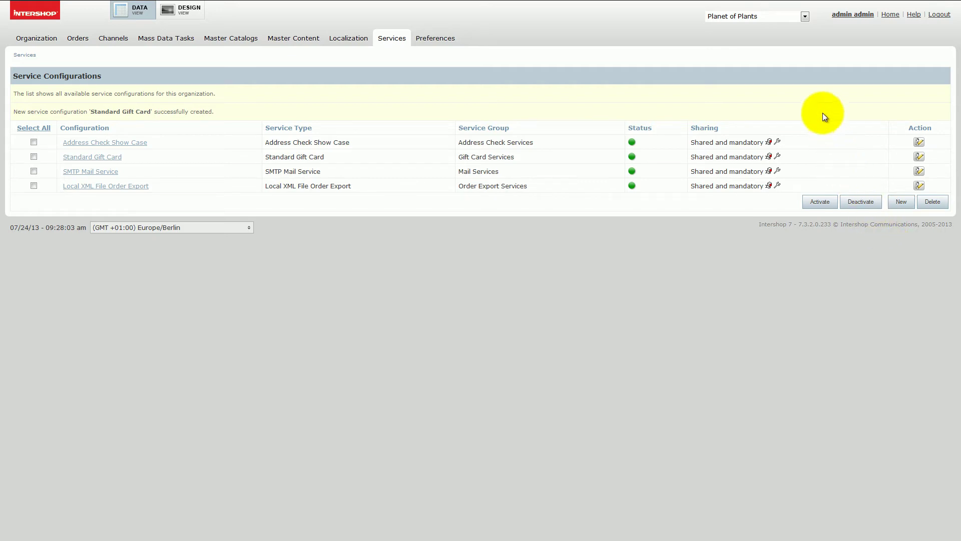
# Step: Switch context to Planet of Plants - Sales Shop and show its product list
pyautogui.click(803, 19)
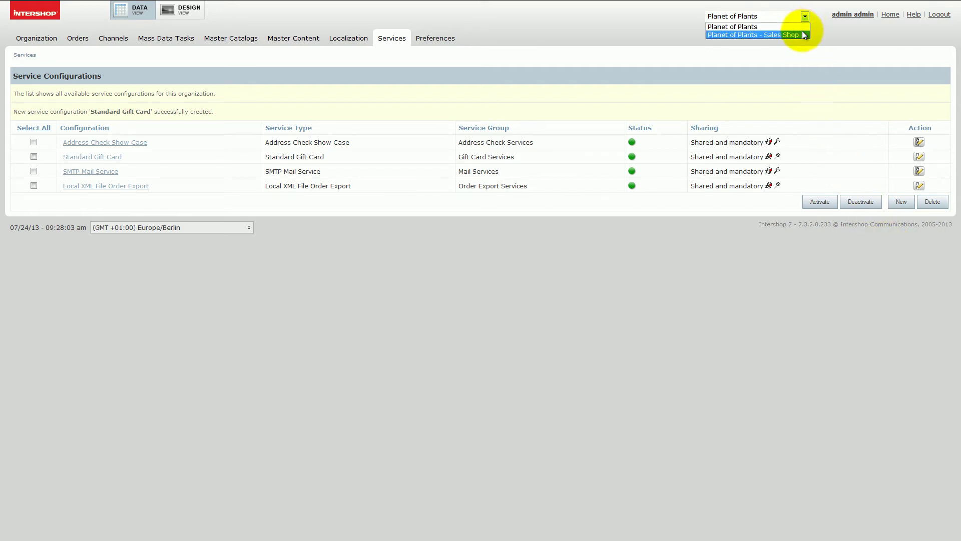
pyautogui.click(801, 34)
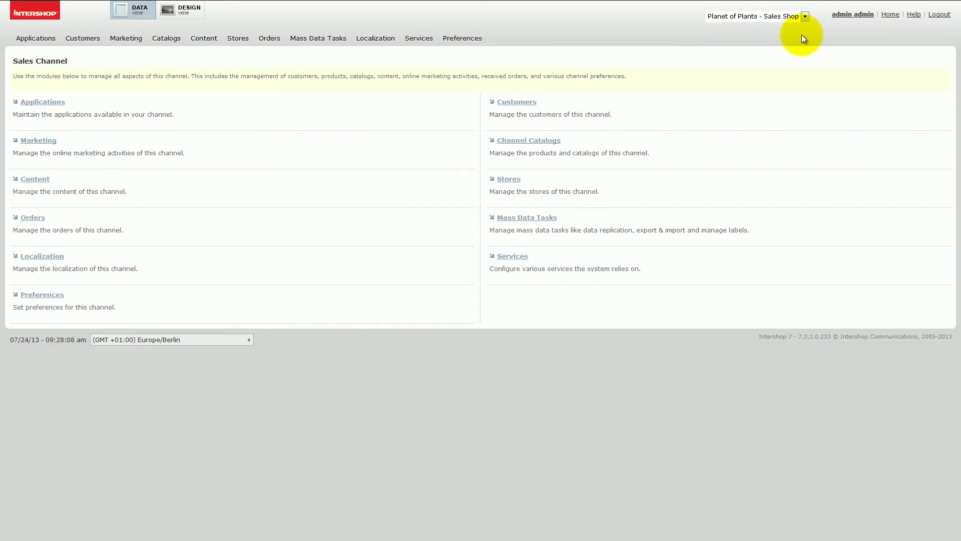
pyautogui.moveTo(166, 38)
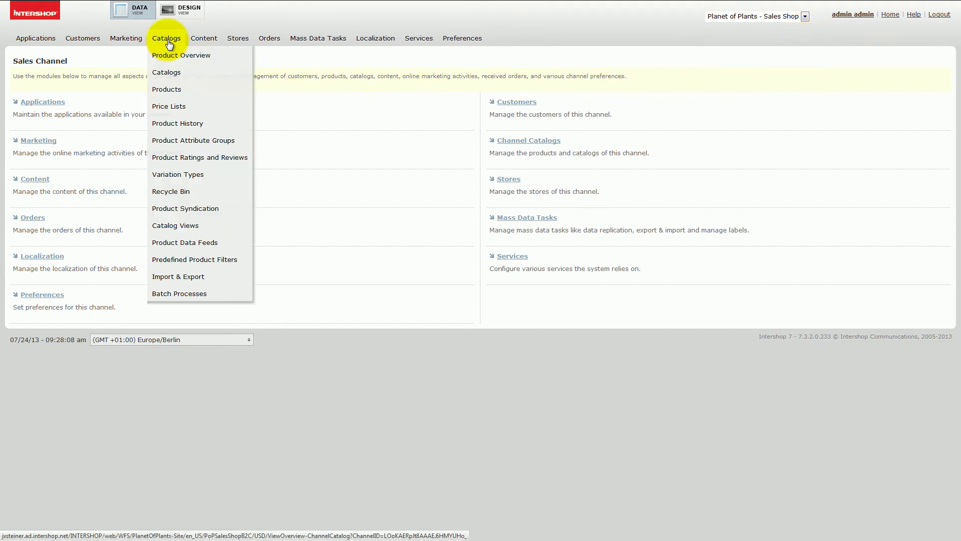
pyautogui.click(166, 89)
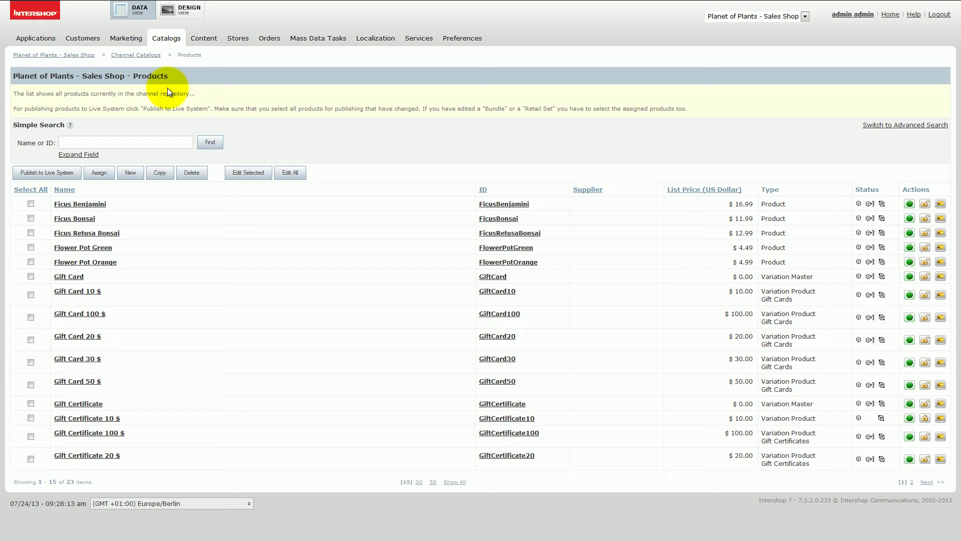
# Step: Give Gift Certificate 10 $ freight class Digital Delivery and 0 to 1 days ready for shipment, and apply
pyautogui.click(77, 417)
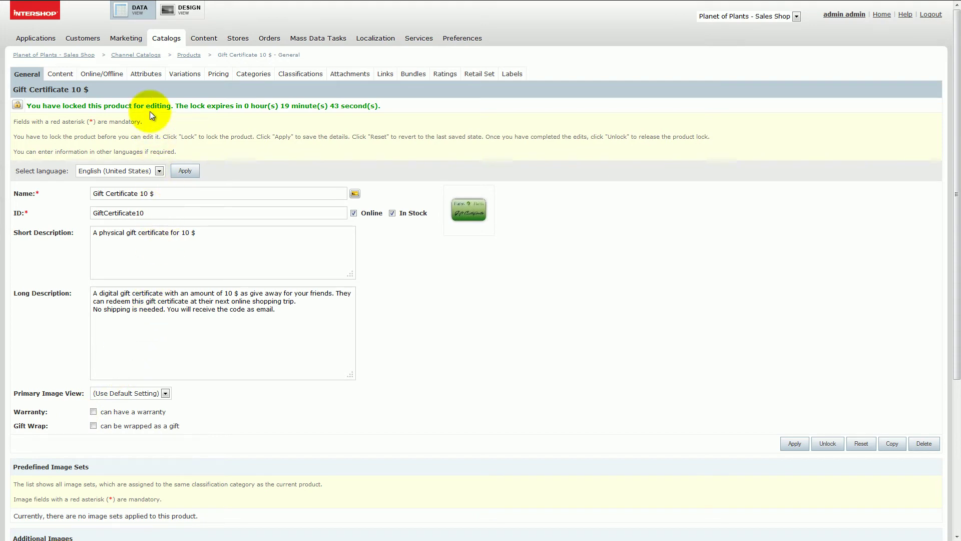
pyautogui.click(144, 78)
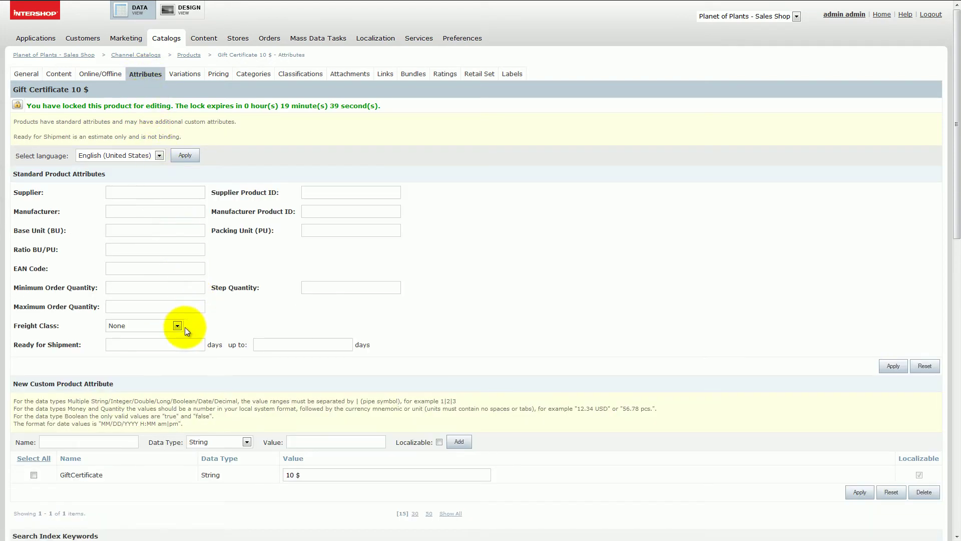
pyautogui.click(177, 326)
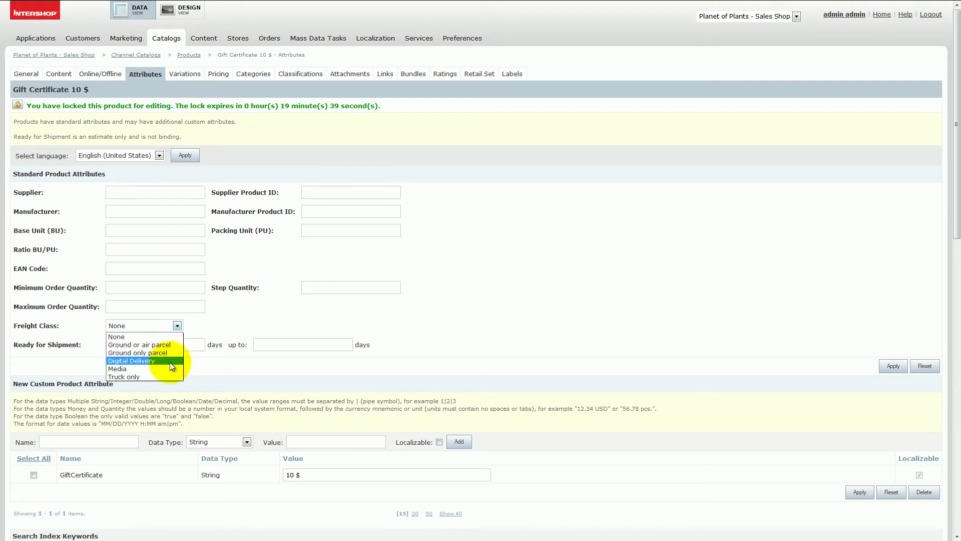
pyautogui.click(170, 361)
pyautogui.click(165, 344)
pyautogui.write('0')
pyautogui.click(286, 344)
pyautogui.write('1')
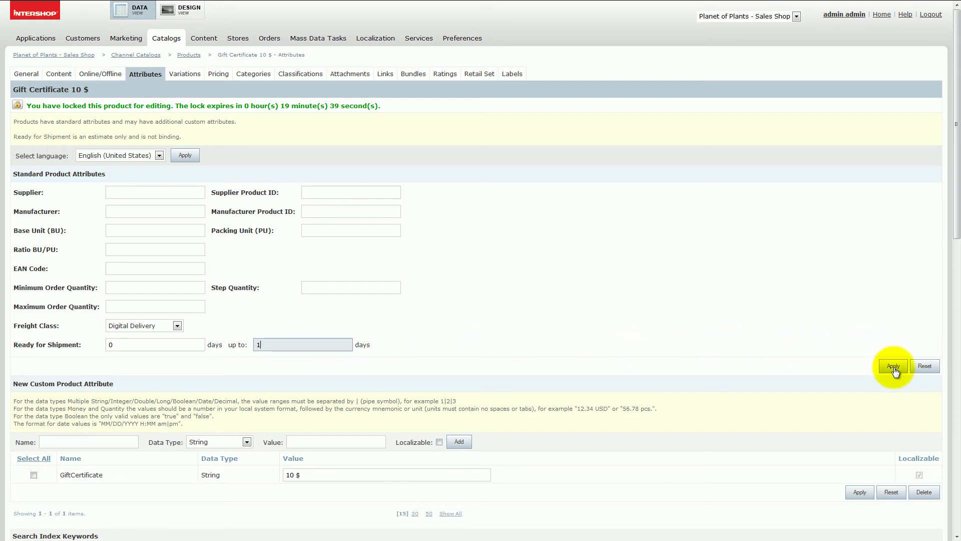
pyautogui.click(894, 368)
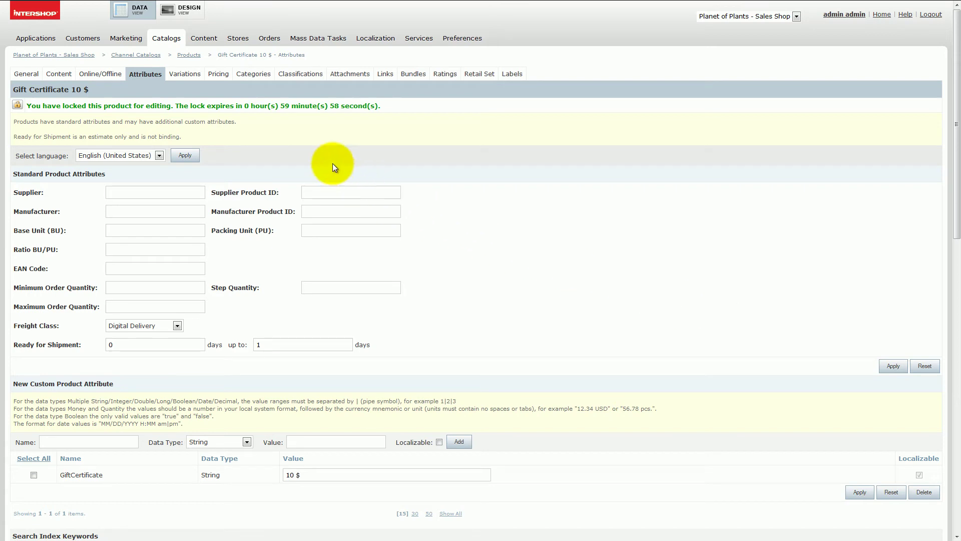
# Step: Assign the Service Types classification Gift Cards & Certificates > Gift Certificates to the product
pyautogui.click(288, 73)
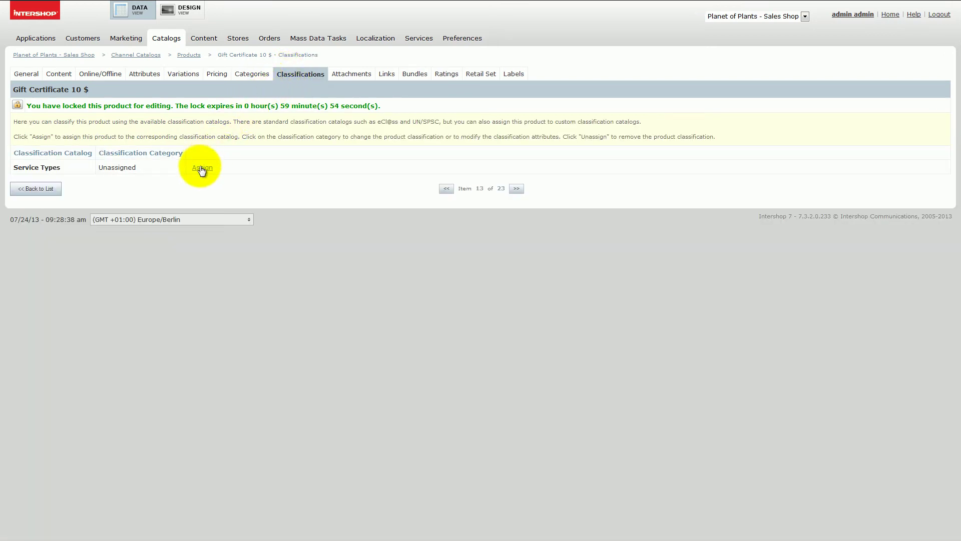
pyautogui.click(200, 169)
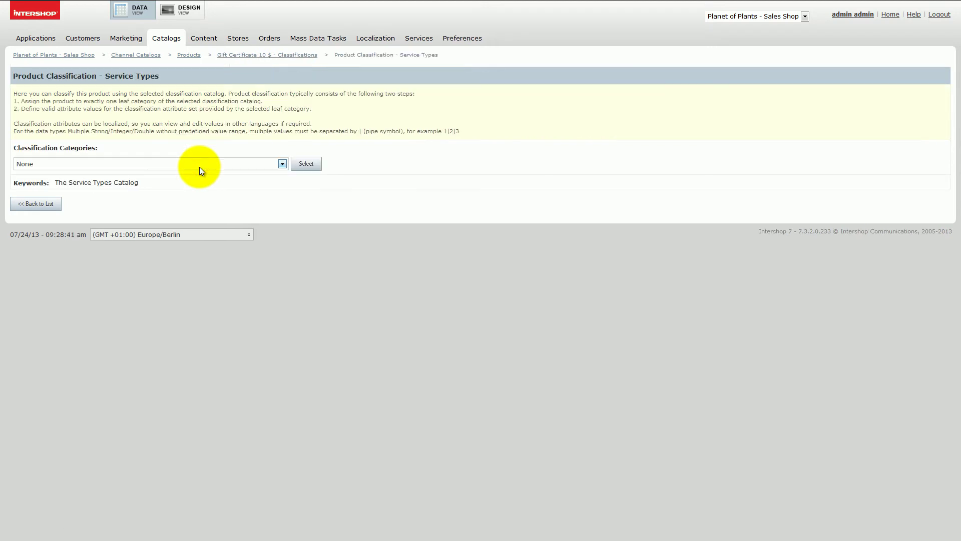
pyautogui.click(283, 164)
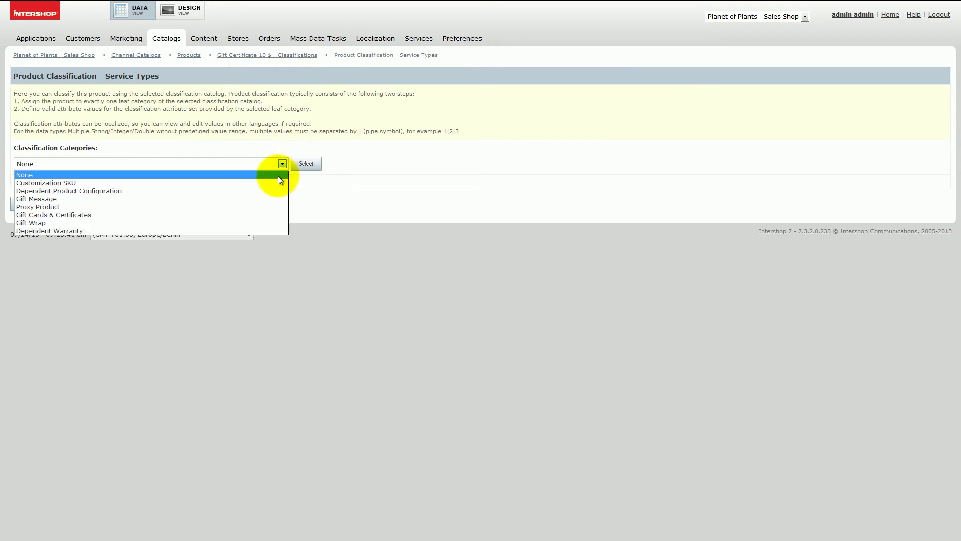
pyautogui.click(275, 214)
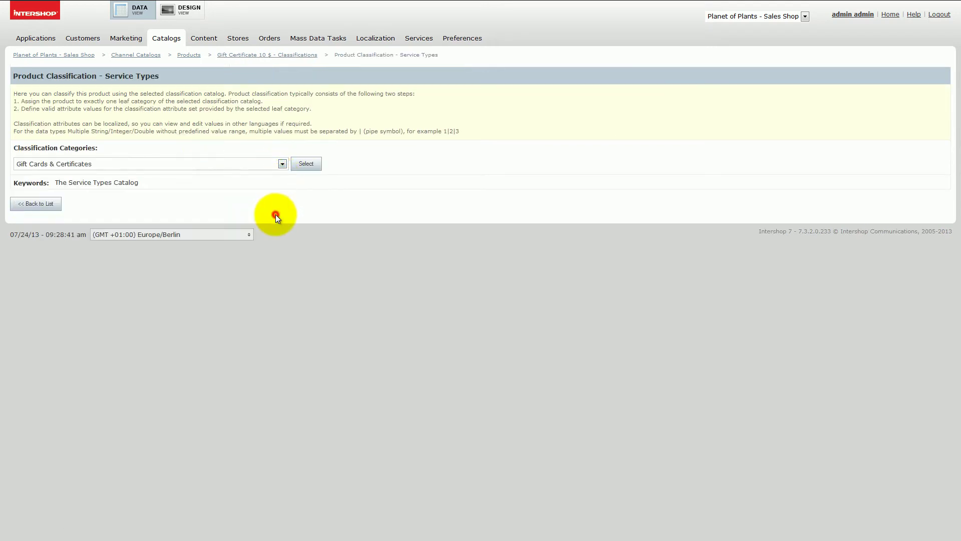
pyautogui.click(303, 164)
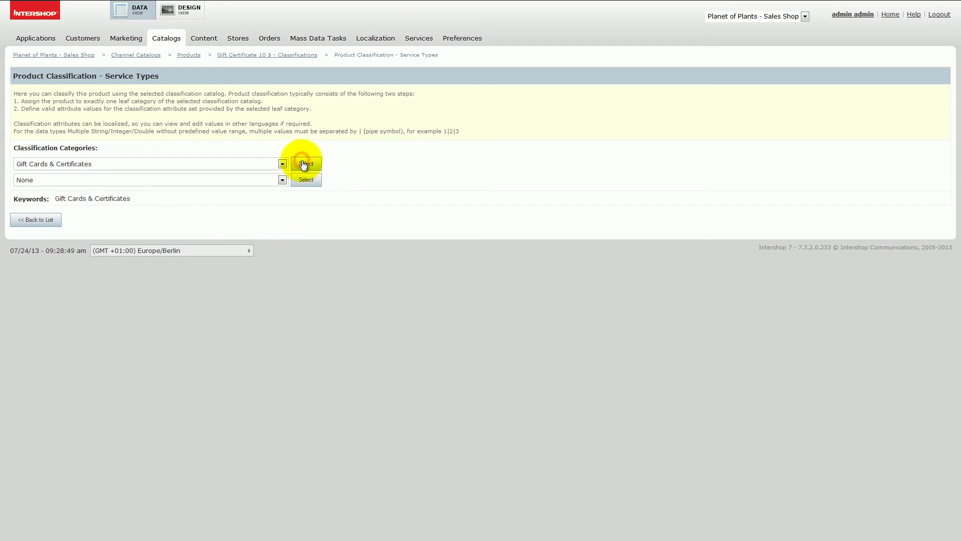
pyautogui.click(281, 179)
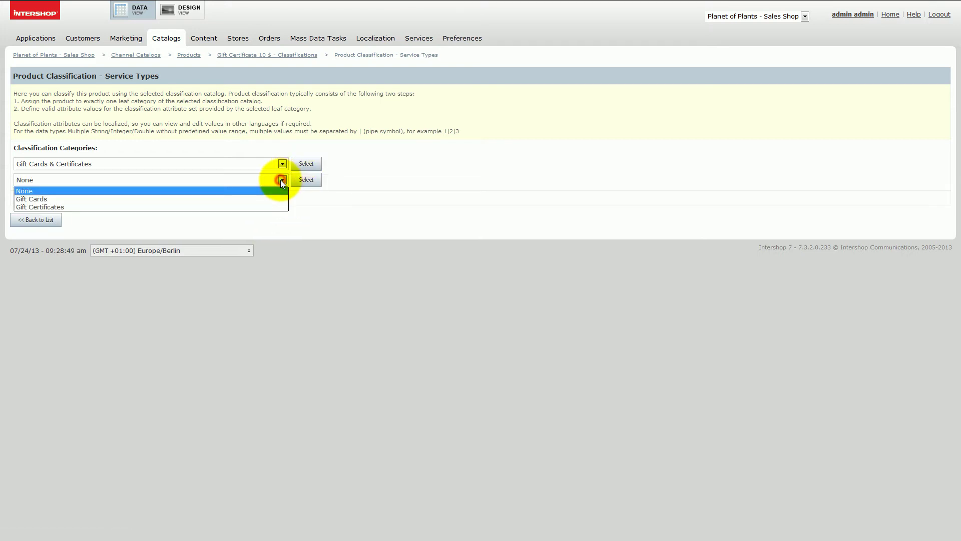
pyautogui.click(275, 207)
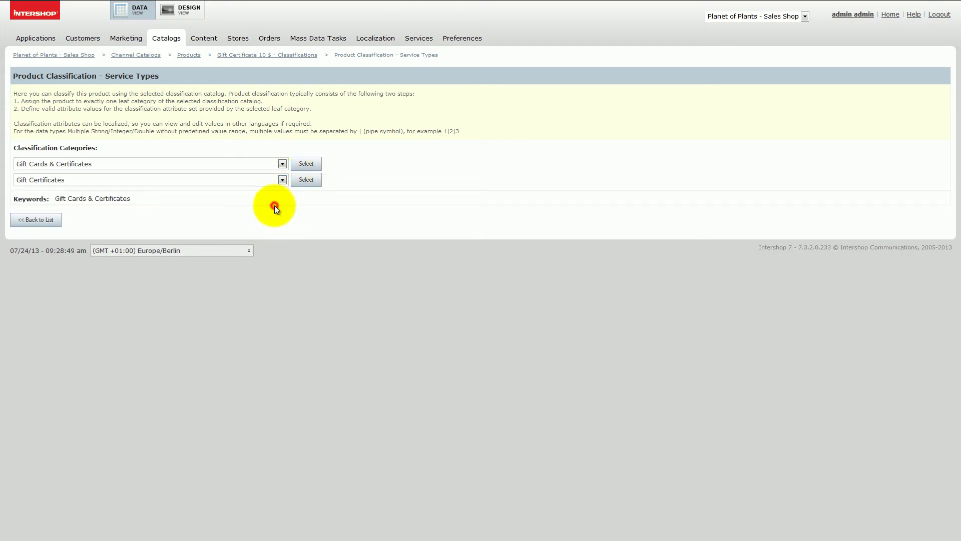
pyautogui.click(299, 182)
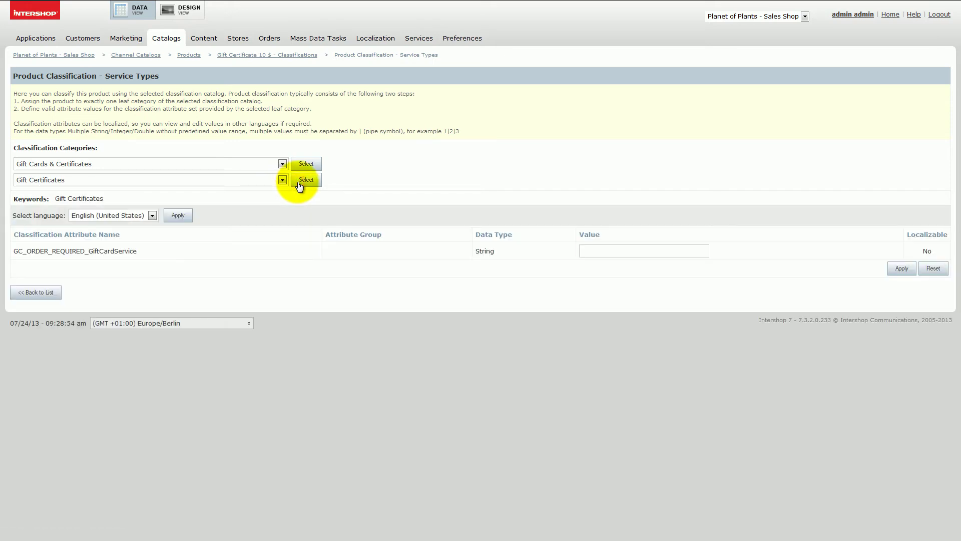
# Step: Set GC_ORDER_REQUIRED_GiftCardService to Standard Gift Certificate and apply
pyautogui.click(647, 251)
pyautogui.write('Standard Gift Certificate')
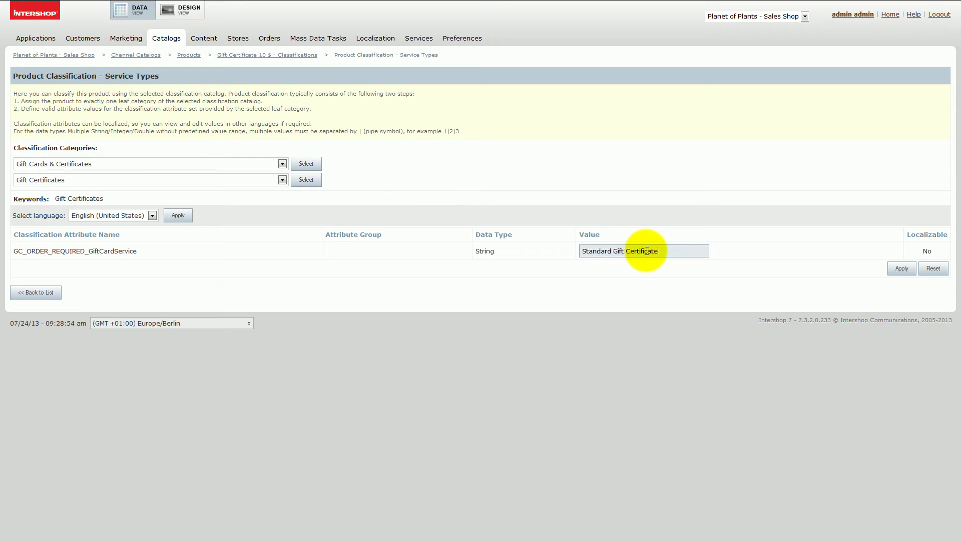
pyautogui.click(904, 268)
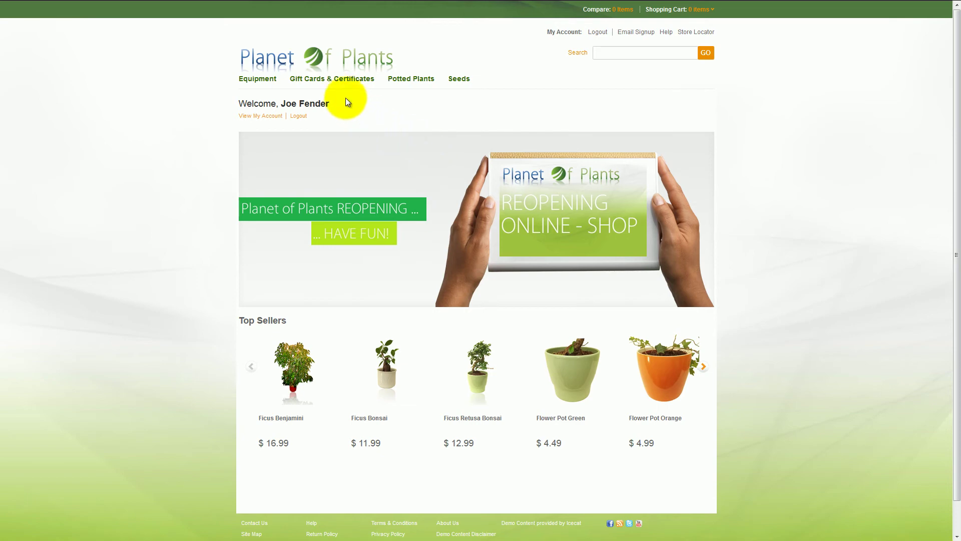
# Step: Quick-view the Gift Certificate in Gift Cards & Certificates and choose the 10 $ amount
pyautogui.click(336, 81)
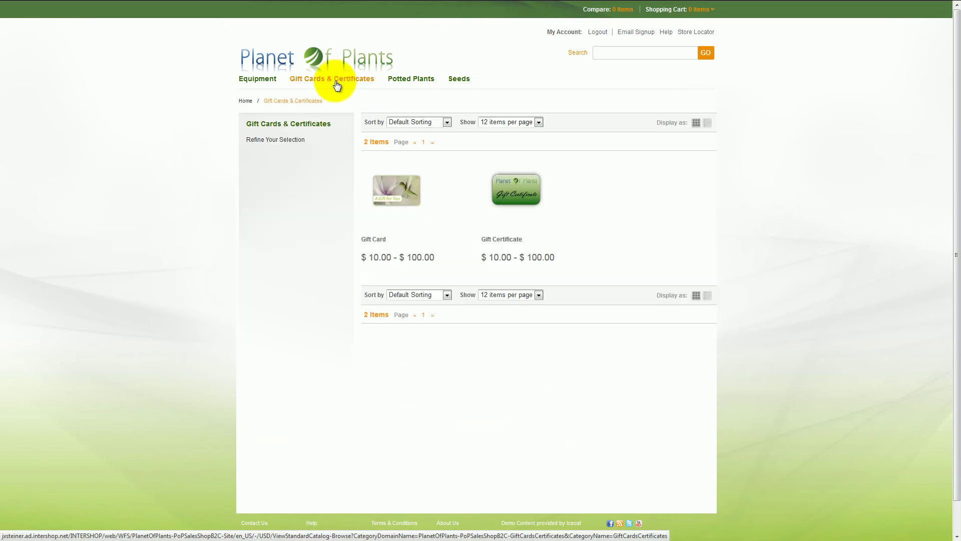
pyautogui.moveTo(517, 189)
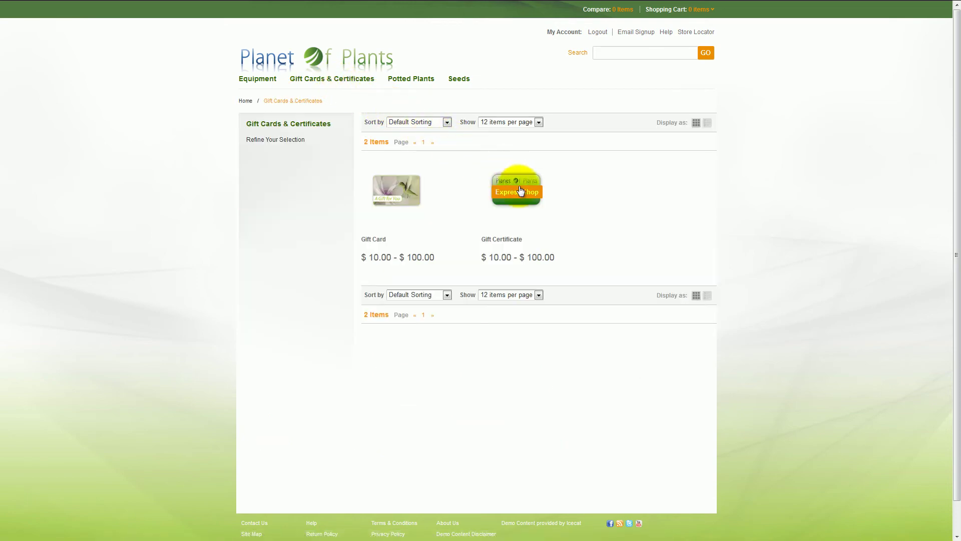
pyautogui.click(523, 194)
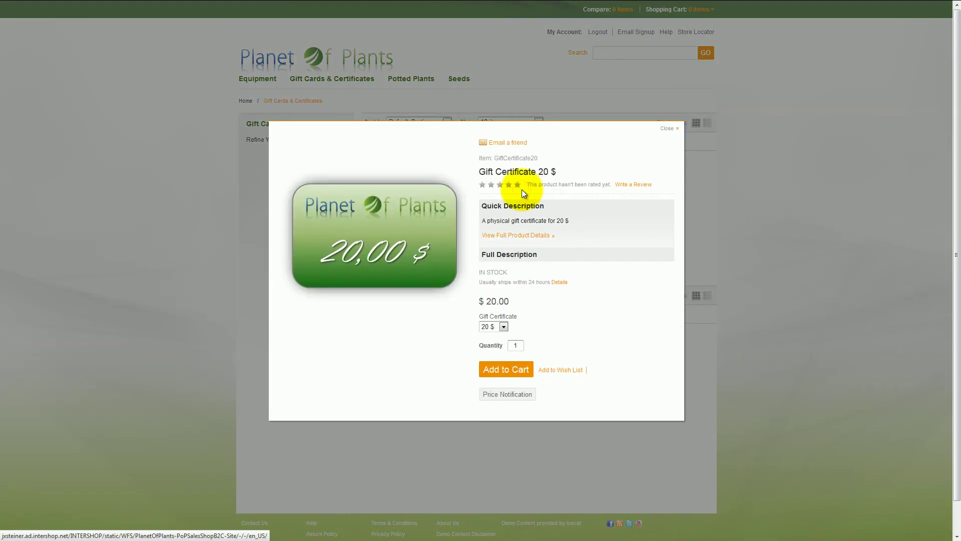
pyautogui.click(504, 326)
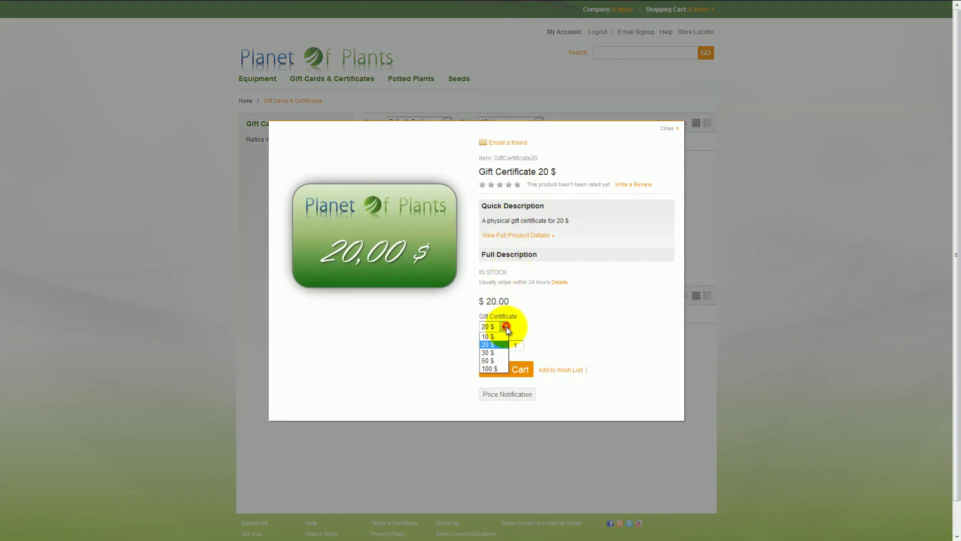
pyautogui.click(505, 337)
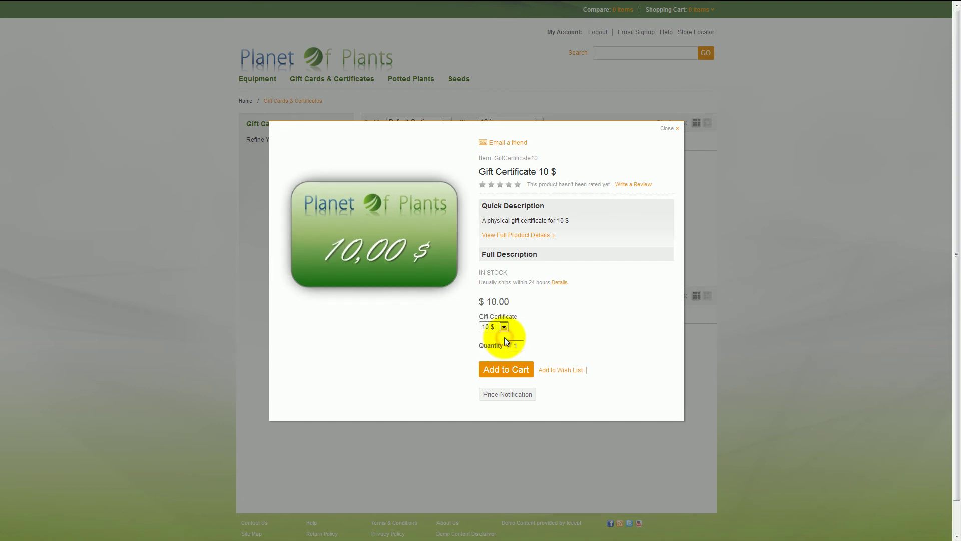
pyautogui.click(504, 373)
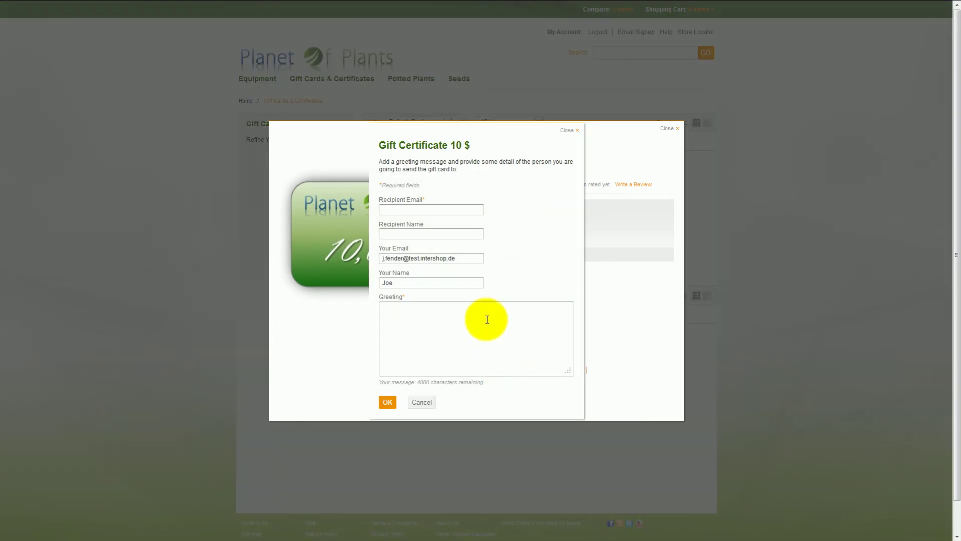
pyautogui.click(467, 211)
pyautogui.press('Tab')
pyautogui.write('Alexandra')
pyautogui.press('Tab')
pyautogui.press('Tab')
pyautogui.press('Tab')
pyautogui.write('Hey Alex,')
pyautogui.press('Return')
pyautogui.write('happy birthday! ')
pyautogui.write('joe')
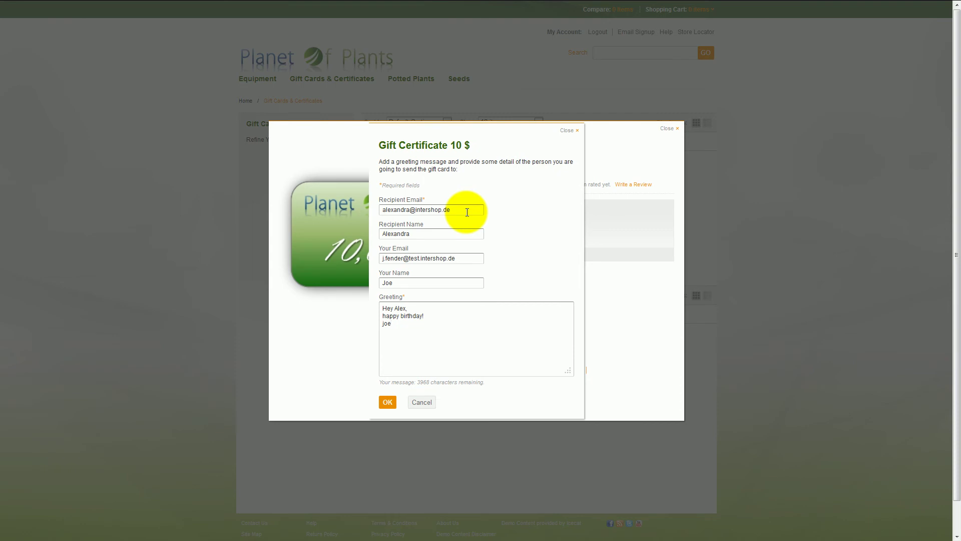
pyautogui.click(386, 403)
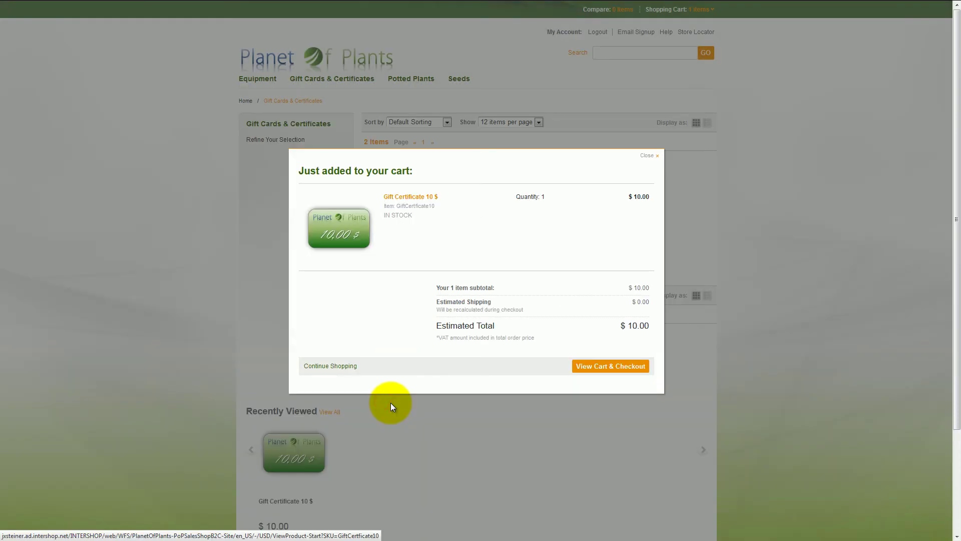
# Step: Check out with ISH FastPAY, accept the Terms & Conditions and submit the order
pyautogui.click(585, 366)
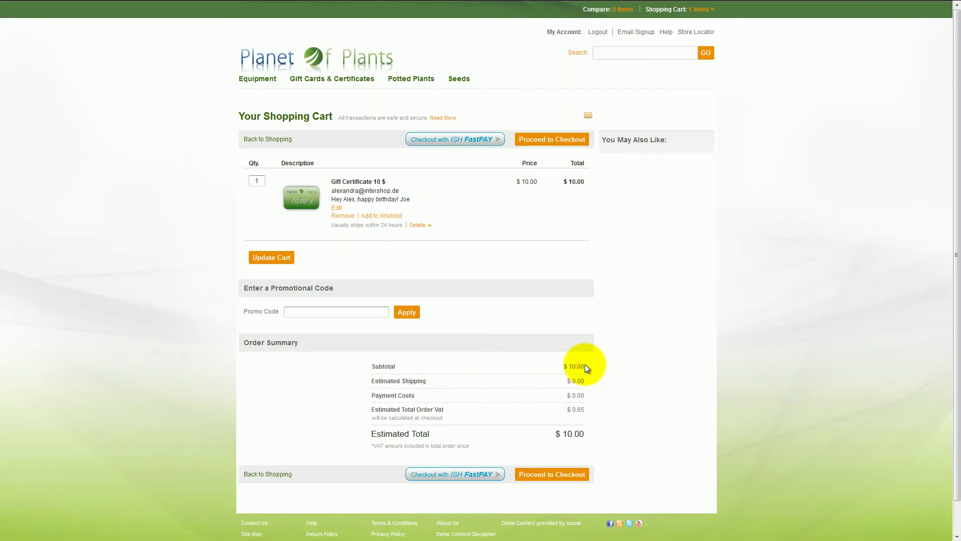
pyautogui.click(455, 474)
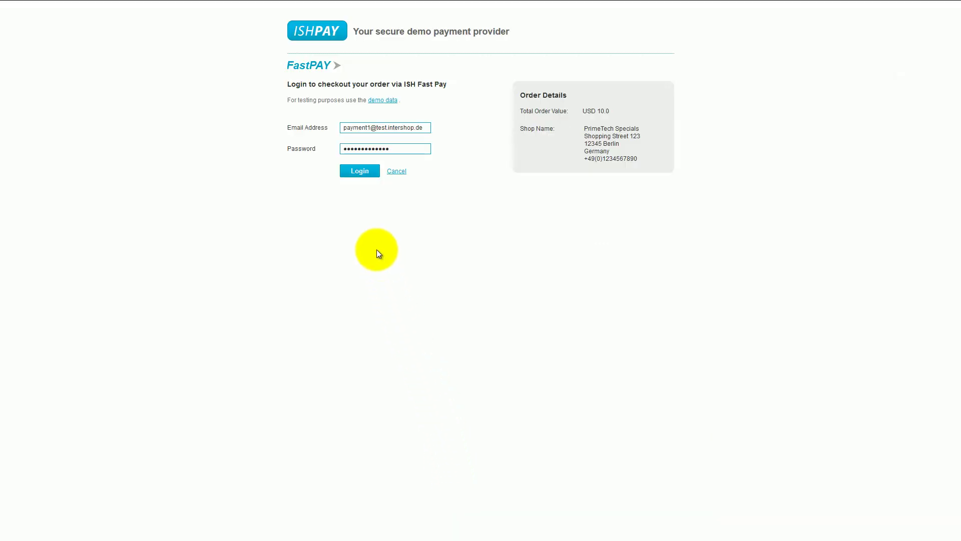
pyautogui.click(359, 171)
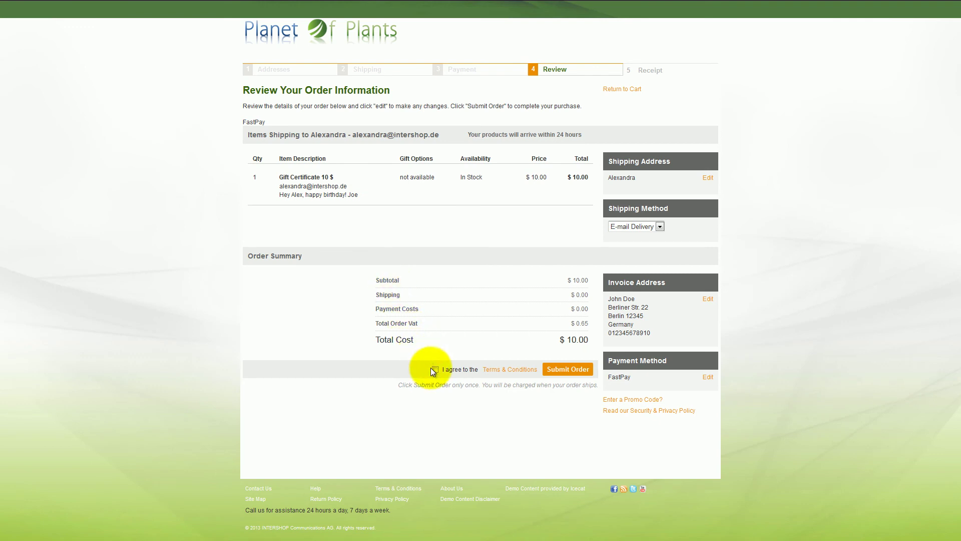
pyautogui.click(434, 370)
pyautogui.click(557, 373)
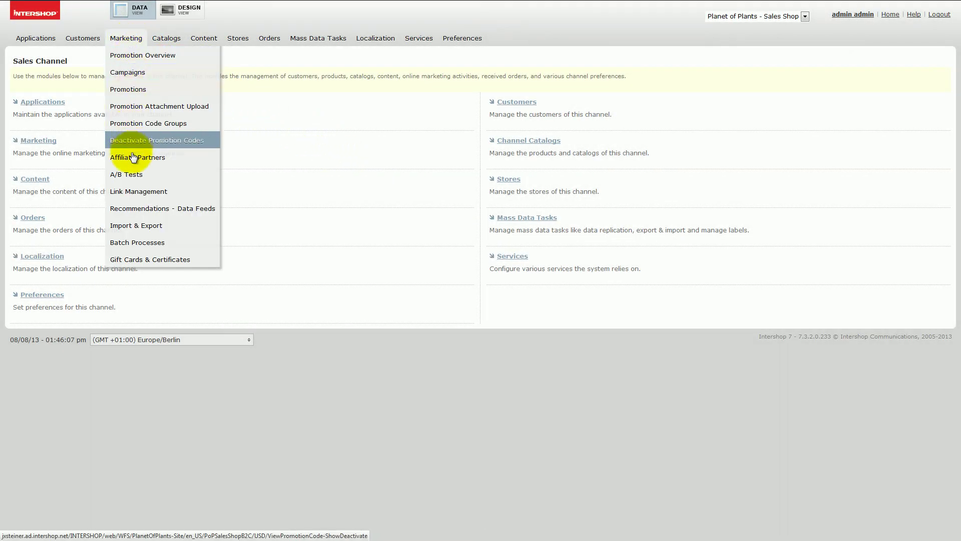
# Step: Show the Gift Cards & Certificates list from the Marketing menu
pyautogui.click(130, 260)
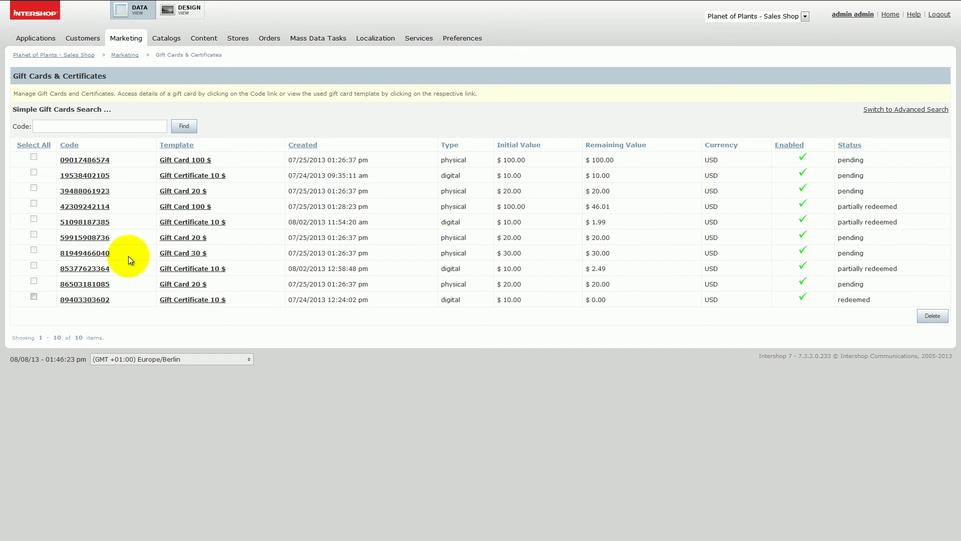
pyautogui.click(96, 224)
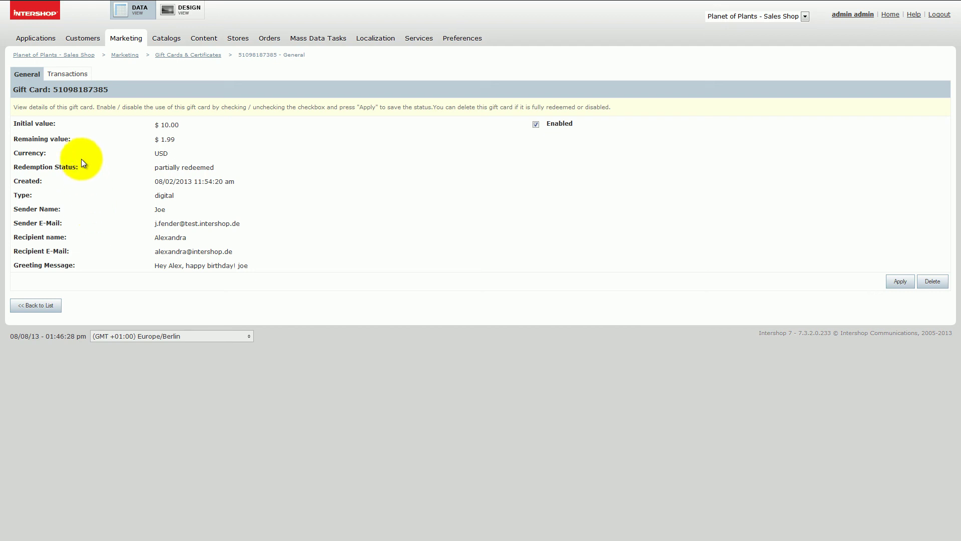
pyautogui.click(74, 78)
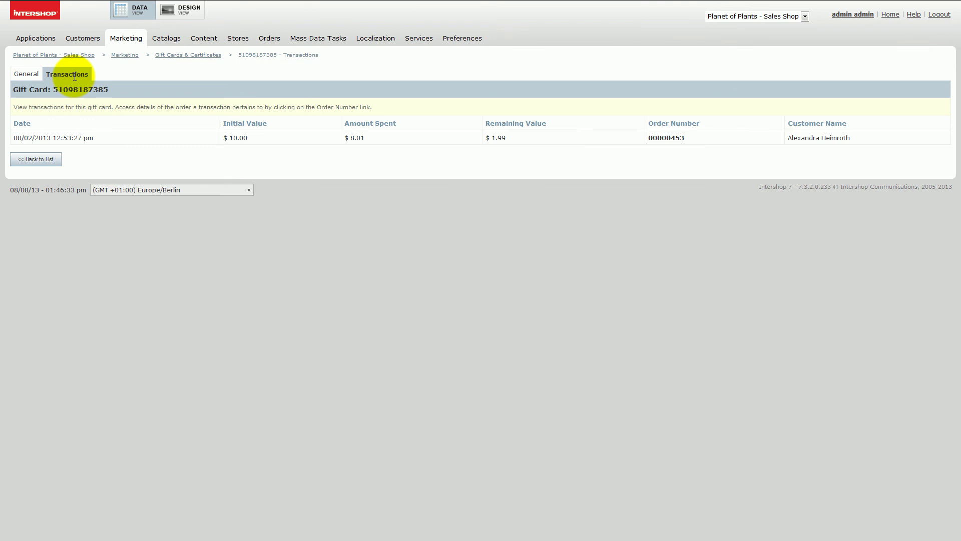